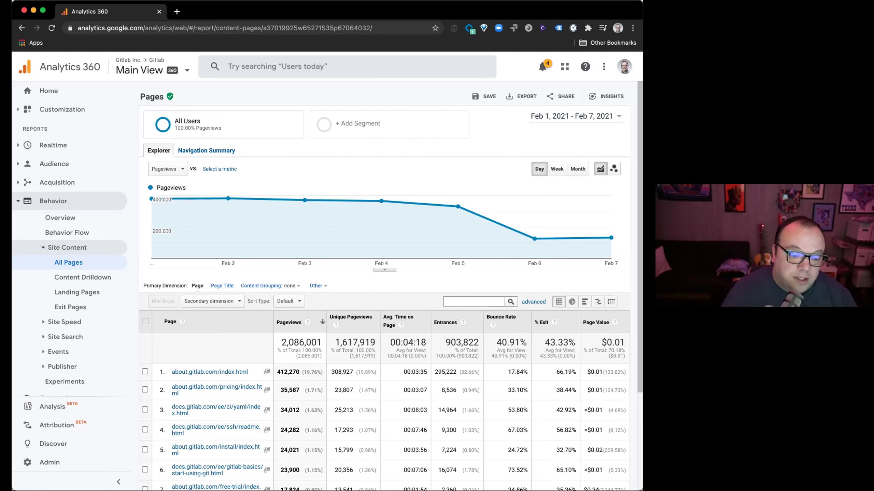
- Sort All Pages by Page Value, highest first, and scroll past the $2.00 and $1.00 pages
{"action": "left_click", "coordinate": [597, 323]}
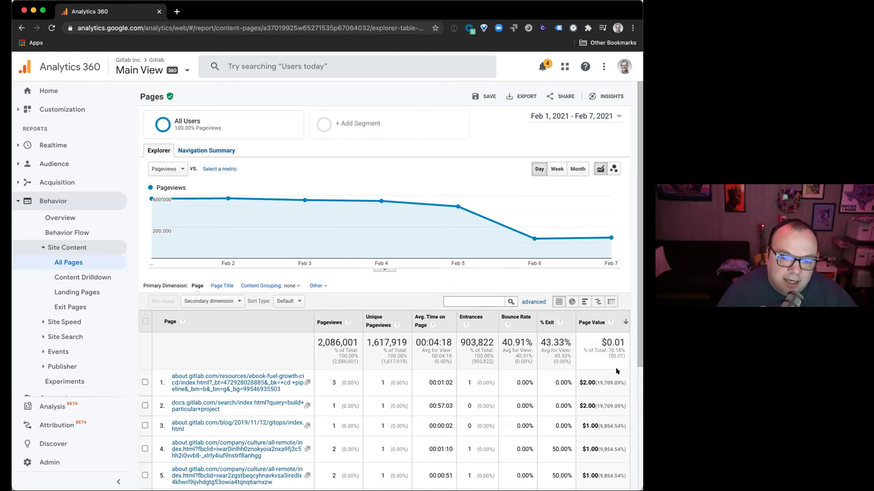
{"action": "scroll", "coordinate": [620, 365], "scroll_direction": "down", "scroll_amount": 5}
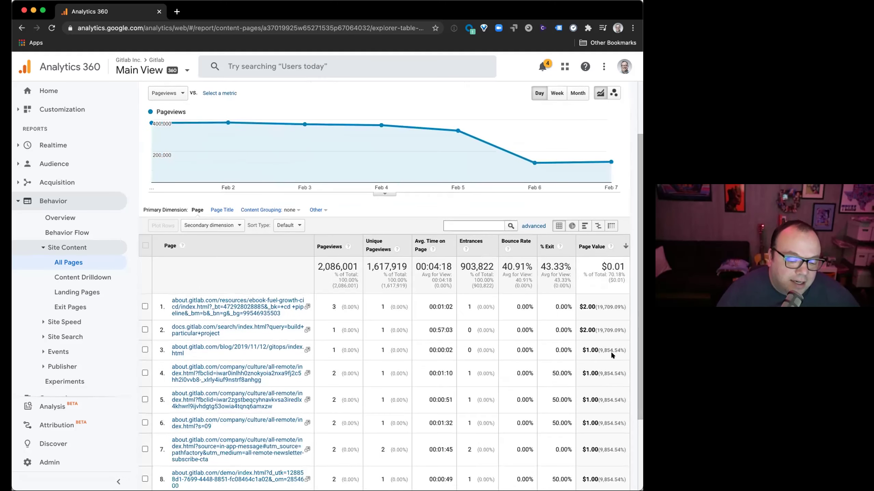
{"action": "scroll", "coordinate": [598, 337], "scroll_direction": "down", "scroll_amount": 1}
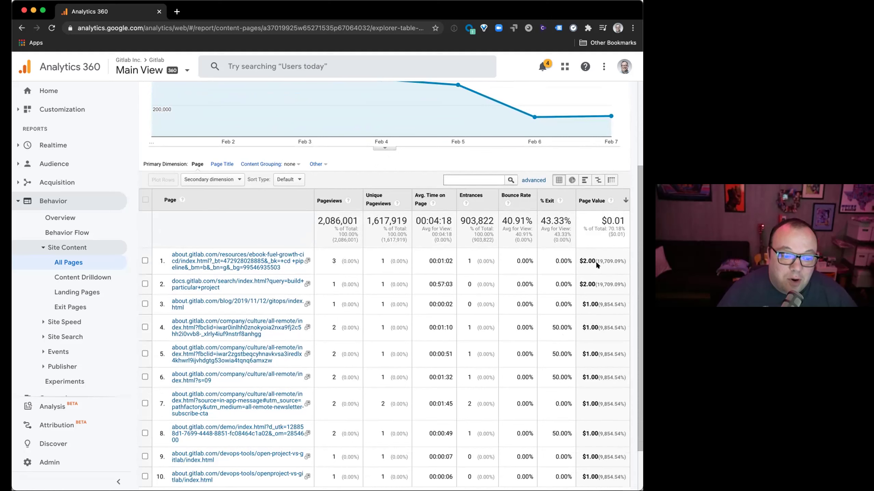
- Apply an advanced filter on Site Usage > Pageviews greater than 100
{"action": "left_click", "coordinate": [533, 180]}
{"action": "left_click", "coordinate": [236, 210]}
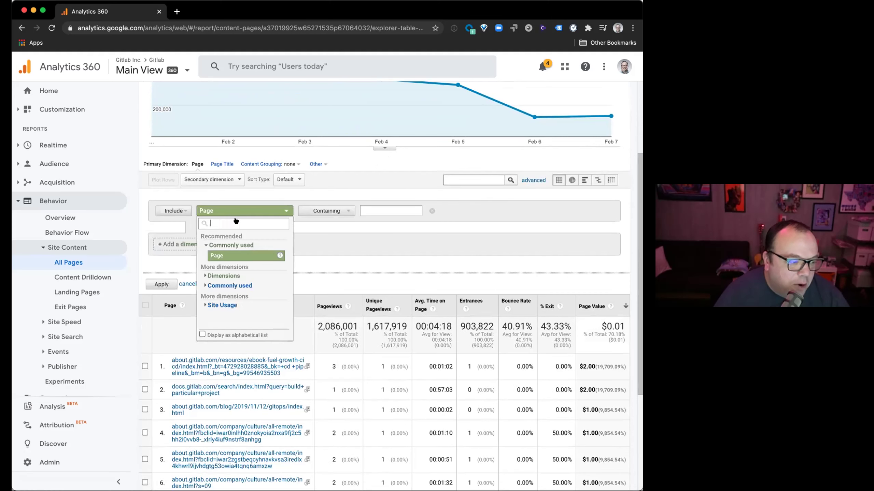
{"action": "left_click", "coordinate": [217, 275]}
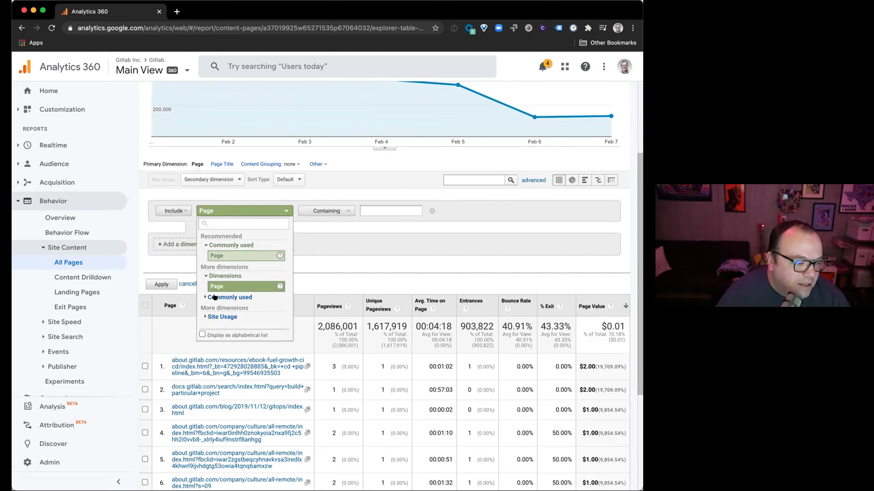
{"action": "left_click", "coordinate": [206, 317]}
{"action": "scroll", "coordinate": [217, 309], "scroll_direction": "down", "scroll_amount": 2}
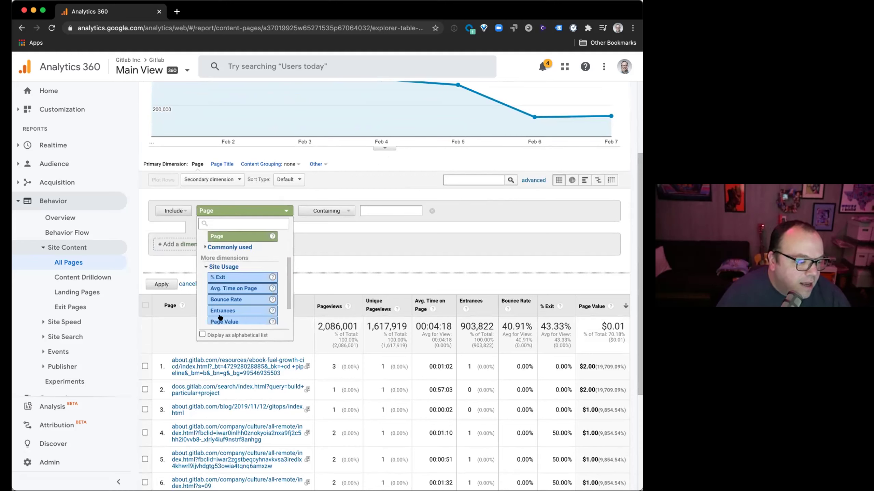
{"action": "scroll", "coordinate": [221, 322], "scroll_direction": "down", "scroll_amount": 2}
{"action": "left_click", "coordinate": [228, 308]}
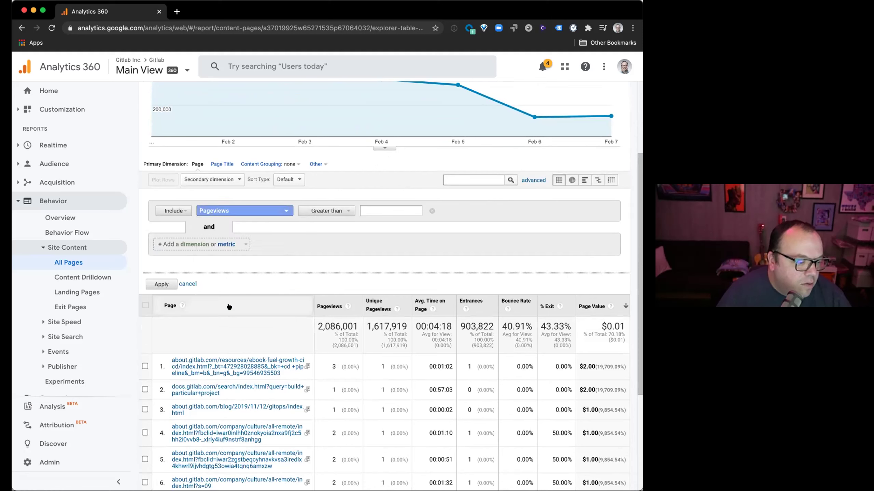
{"action": "left_click", "coordinate": [370, 211]}
{"action": "type", "text": "100"}
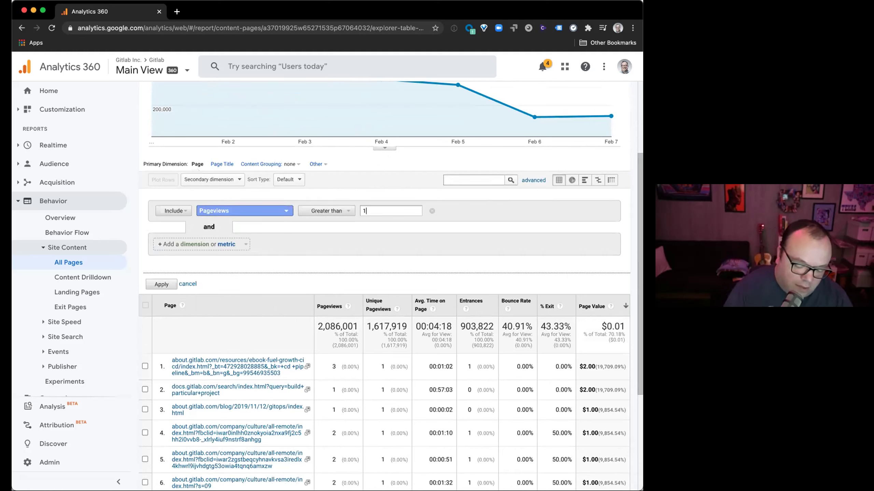
{"action": "left_click", "coordinate": [162, 283]}
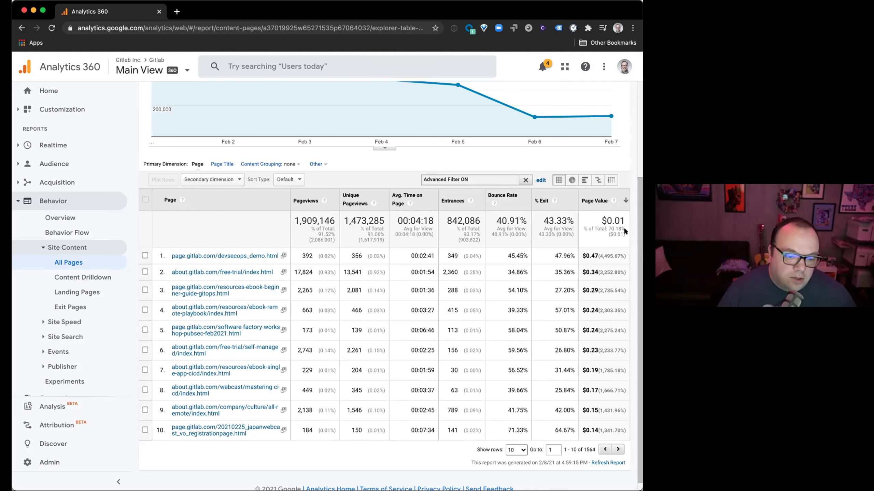
- Remove the pageviews filter and search the table for /topics/ pages, correcting the typo
{"action": "left_click", "coordinate": [524, 179]}
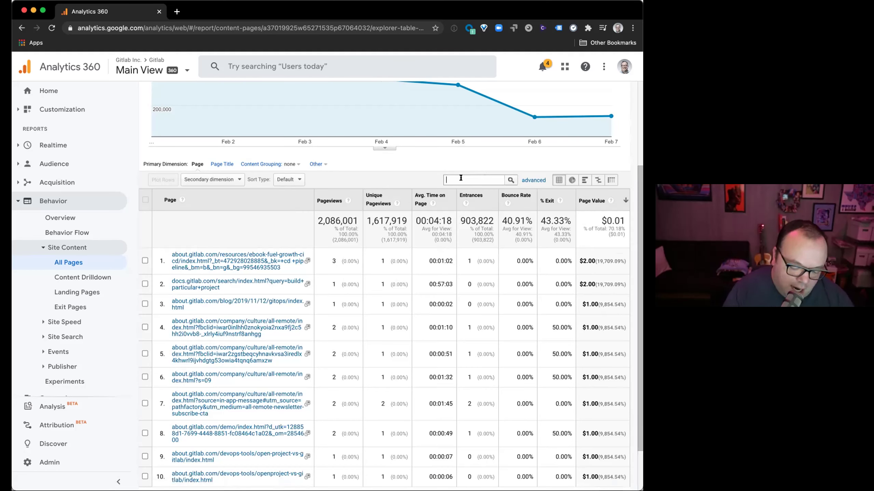
{"action": "left_click", "coordinate": [461, 177]}
{"action": "type", "text": "/"}
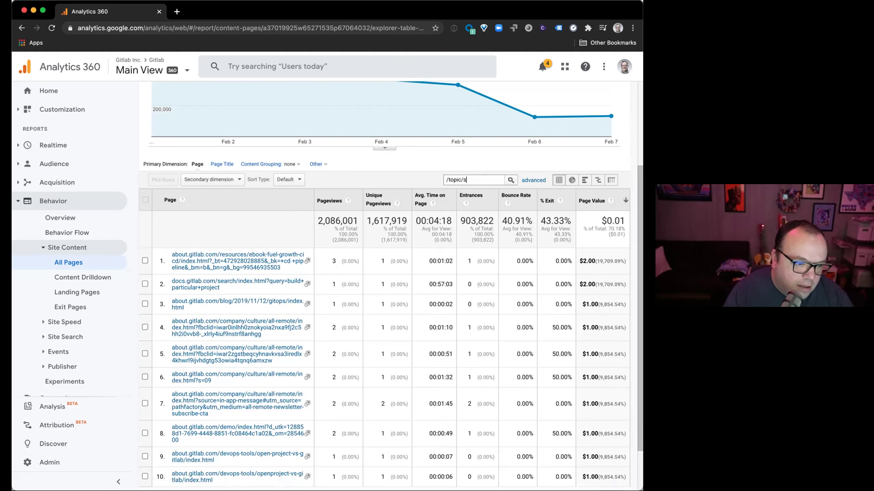
{"action": "type", "text": "topic/s"}
{"action": "key", "text": "Return"}
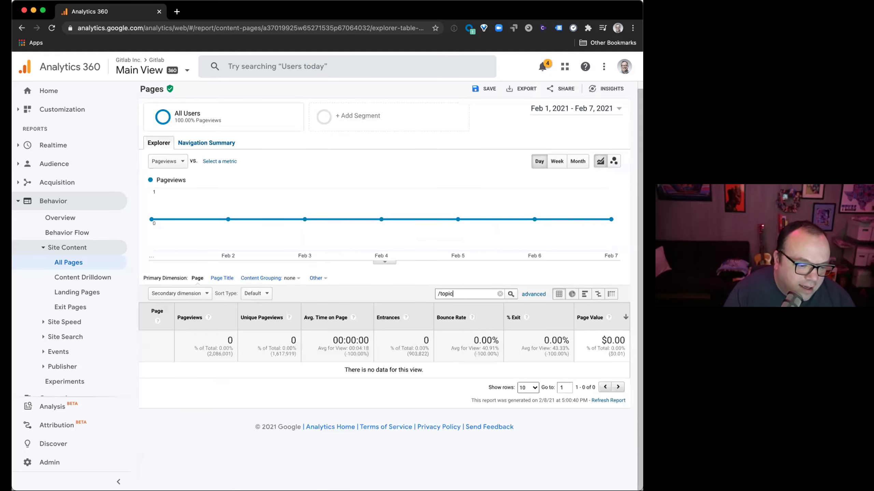
{"action": "type", "text": "s/"}
{"action": "key", "text": "Return"}
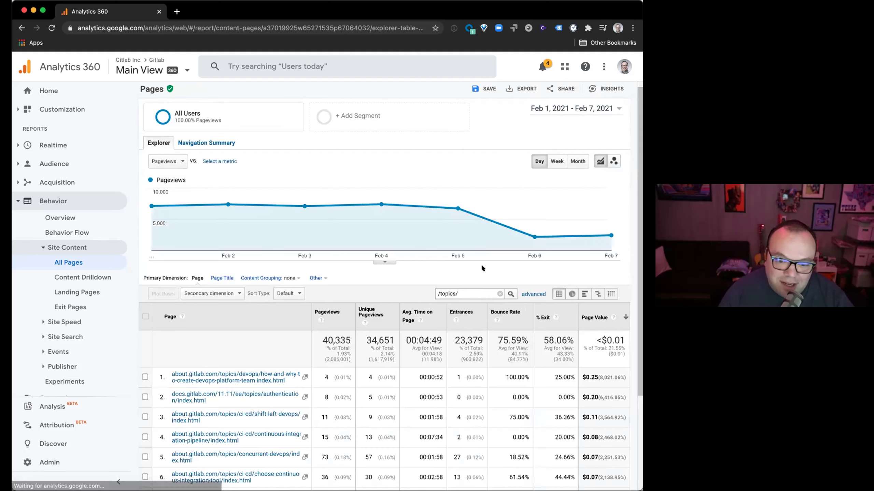
{"action": "scroll", "coordinate": [477, 244], "scroll_direction": "down", "scroll_amount": 5}
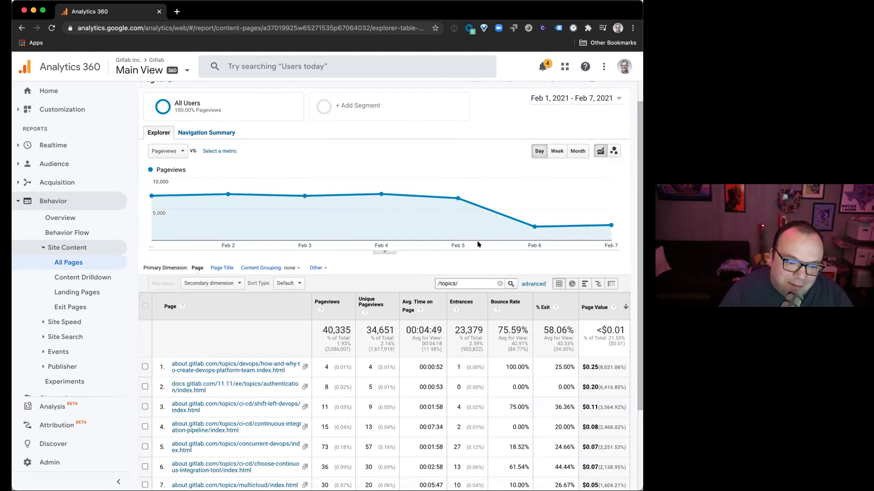
{"action": "scroll", "coordinate": [477, 244], "scroll_direction": "down", "scroll_amount": 3}
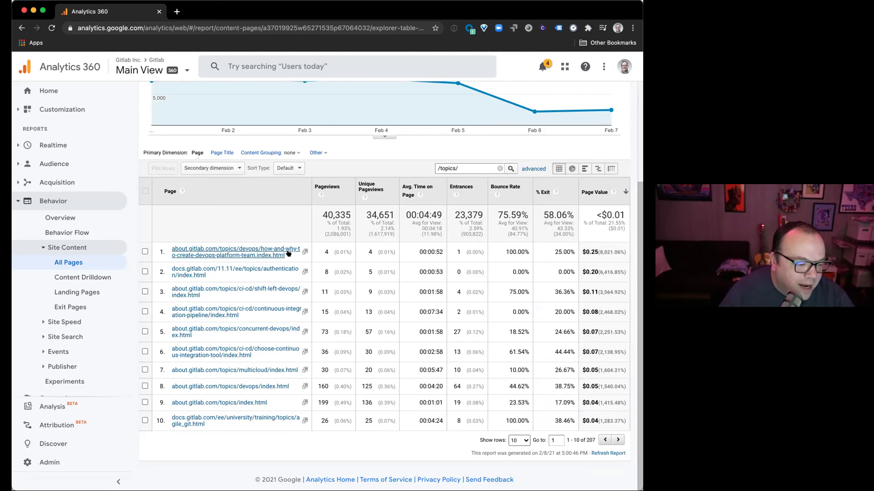
- Drill into the top /topics/ page, how-and-why-to-create-devops-platform-team
{"action": "right_click", "coordinate": [268, 250]}
{"action": "left_click", "coordinate": [178, 234]}
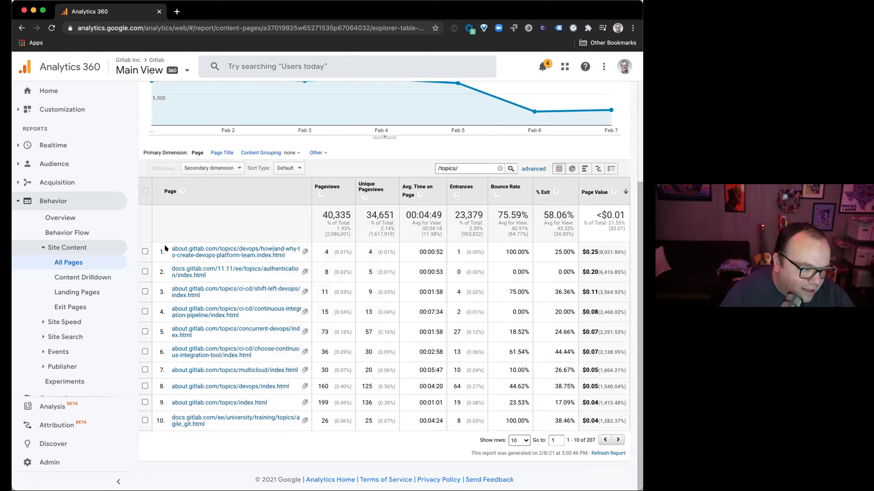
{"action": "left_click", "coordinate": [248, 249]}
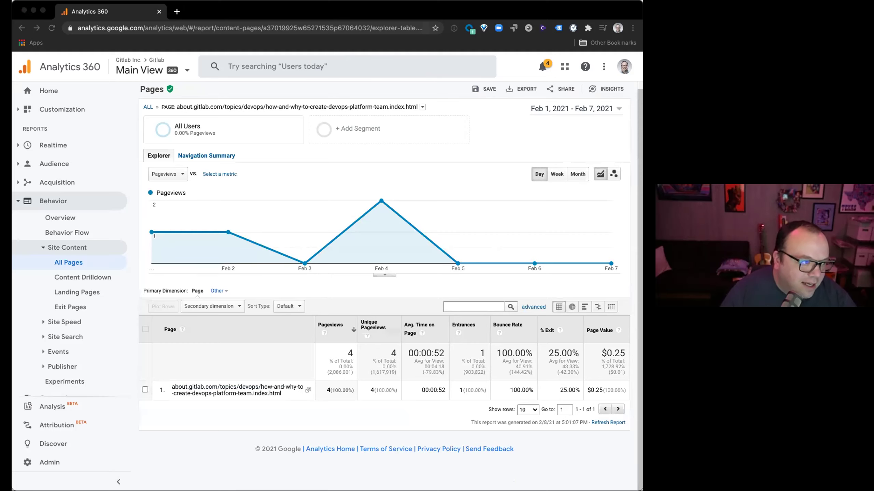
- Load that page's address in a new tab with the duplicated domain fixed, getting a 404
{"action": "left_click", "coordinate": [177, 11]}
{"action": "type", "text": "https://about.gitlab.comabout.gitlab.com/topics/devops/how-and-why-to-create-devops-platform-team.index.html"}
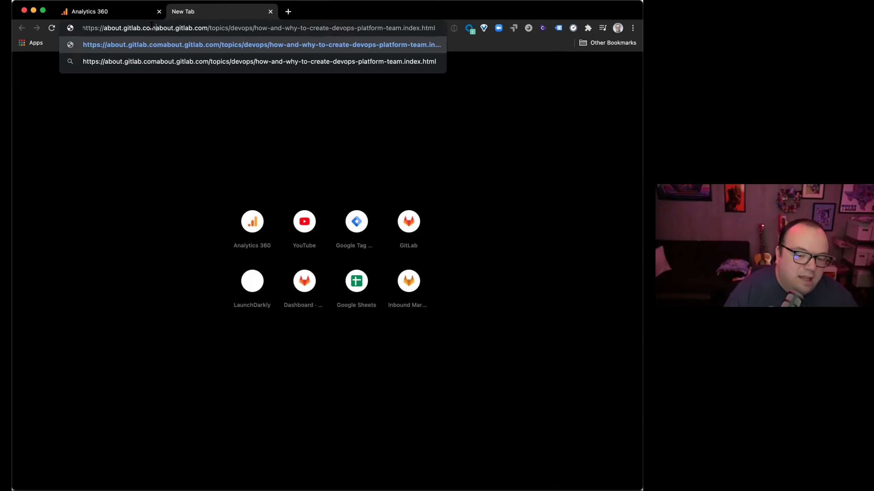
{"action": "key", "text": "BackSpace"}
{"action": "key", "text": "BackSpace"}
{"action": "key", "text": "BackSpace"}
{"action": "key", "text": "BackSpace"}
{"action": "key", "text": "BackSpace"}
{"action": "key", "text": "BackSpace"}
{"action": "key", "text": "BackSpace"}
{"action": "key", "text": "BackSpace"}
{"action": "key", "text": "BackSpace"}
{"action": "key", "text": "BackSpace"}
{"action": "key", "text": "BackSpace"}
{"action": "key", "text": "BackSpace"}
{"action": "key", "text": "BackSpace"}
{"action": "key", "text": "BackSpace"}
{"action": "key", "text": "BackSpace"}
{"action": "key", "text": "BackSpace"}
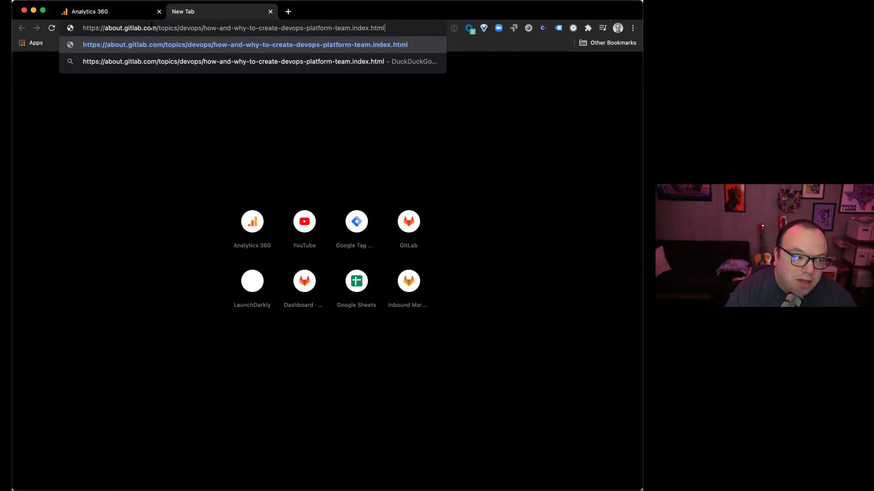
{"action": "key", "text": "Return"}
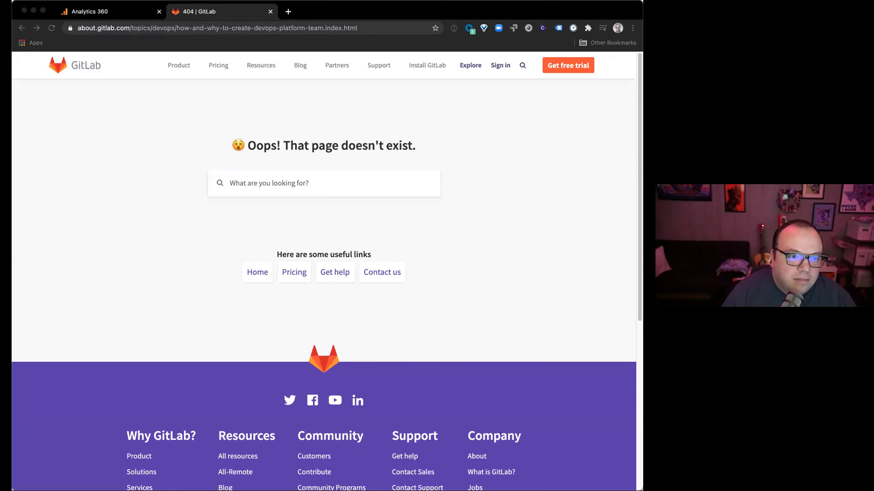
- Trim the index.html ending from the platform-team address and reload; it still 404s
{"action": "left_click", "coordinate": [261, 183]}
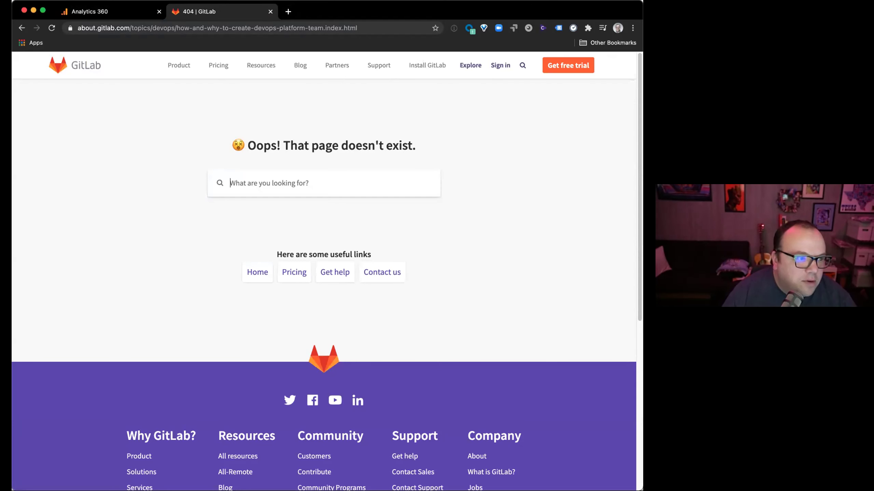
{"action": "left_click", "coordinate": [369, 28]}
{"action": "left_click", "coordinate": [369, 28]}
{"action": "key", "text": "BackSpace"}
{"action": "key", "text": "BackSpace"}
{"action": "key", "text": "BackSpace"}
{"action": "key", "text": "BackSpace"}
{"action": "key", "text": "BackSpace"}
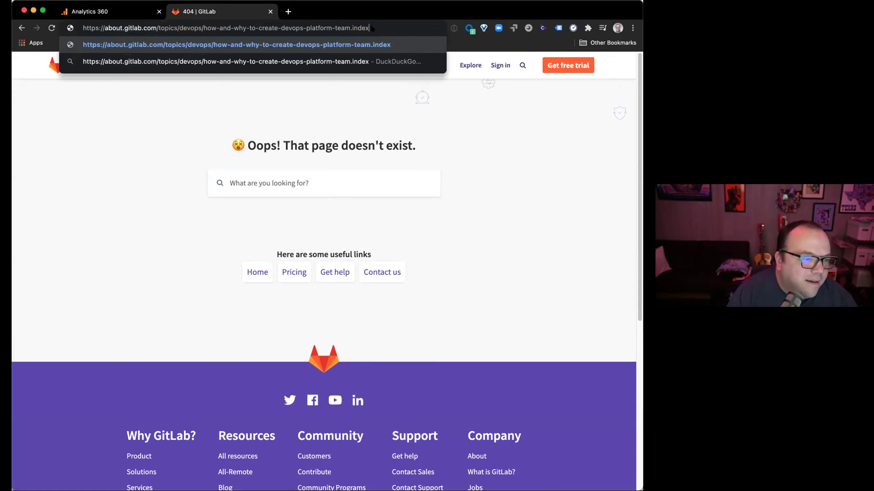
{"action": "key", "text": "BackSpace"}
{"action": "key", "text": "BackSpace"}
{"action": "key", "text": "BackSpace"}
{"action": "key", "text": "BackSpace"}
{"action": "key", "text": "BackSpace"}
{"action": "type", "text": "/"}
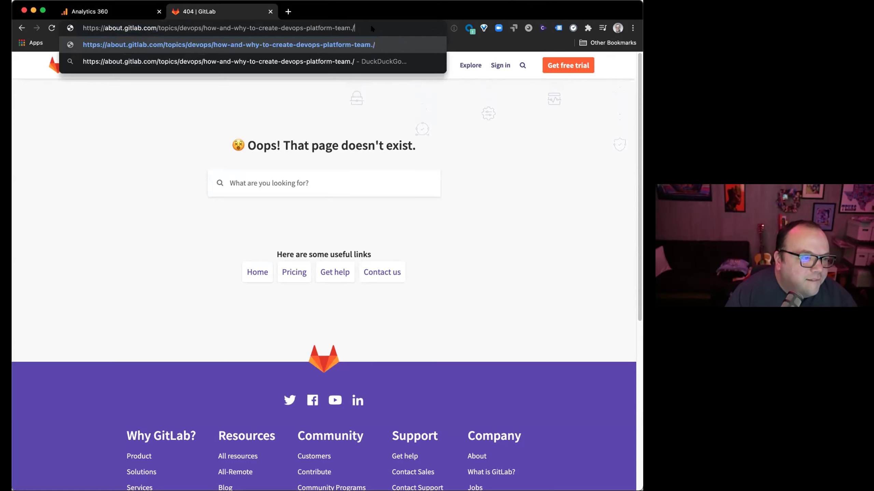
{"action": "key", "text": "BackSpace"}
{"action": "key", "text": "BackSpace"}
{"action": "type", "text": "/"}
{"action": "key", "text": "Return"}
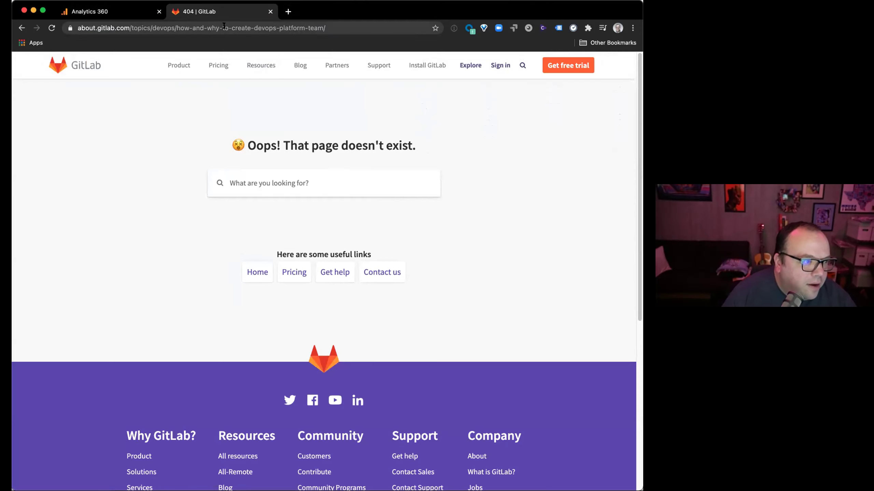
- Cut the article part of the address to load about.gitlab.com/topics/devops/
{"action": "left_click_drag", "start_coordinate": [177, 27], "coordinate": [409, 22]}
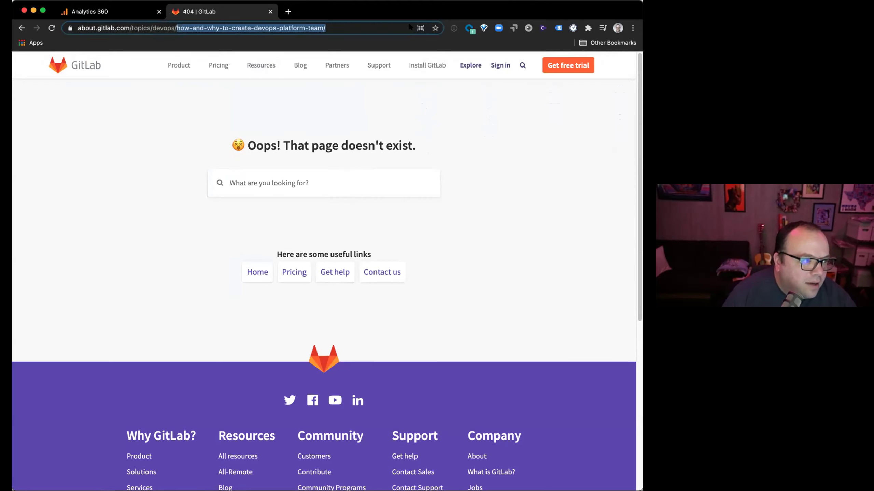
{"action": "key", "text": "BackSpace"}
{"action": "key", "text": "Return"}
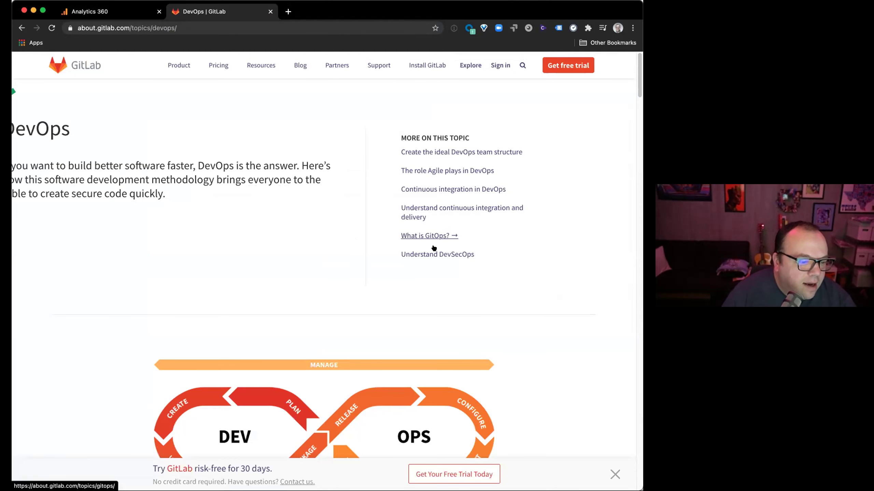
- Search the DevOps page for 'how and why', find no matches, and return to Analytics 360
{"action": "scroll", "coordinate": [420, 208], "scroll_direction": "down", "scroll_amount": 6}
{"action": "scroll", "coordinate": [508, 244], "scroll_direction": "down", "scroll_amount": 3}
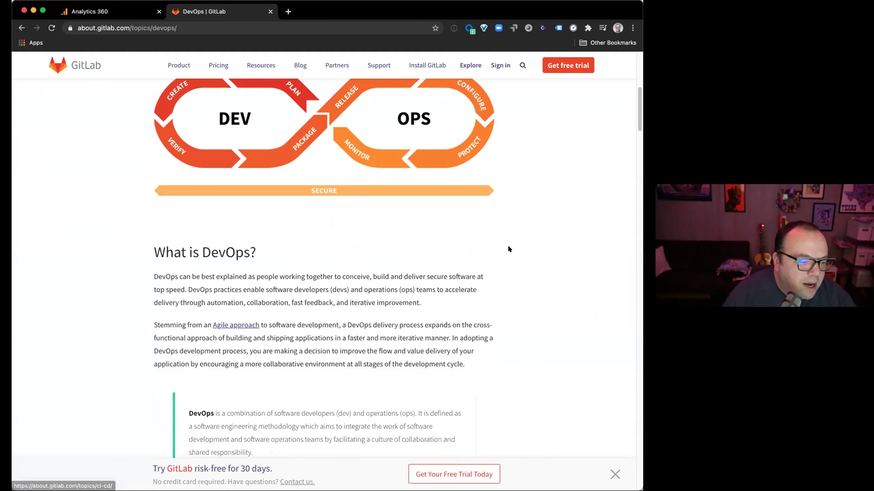
{"action": "key", "text": "super+f"}
{"action": "type", "text": "how and why"}
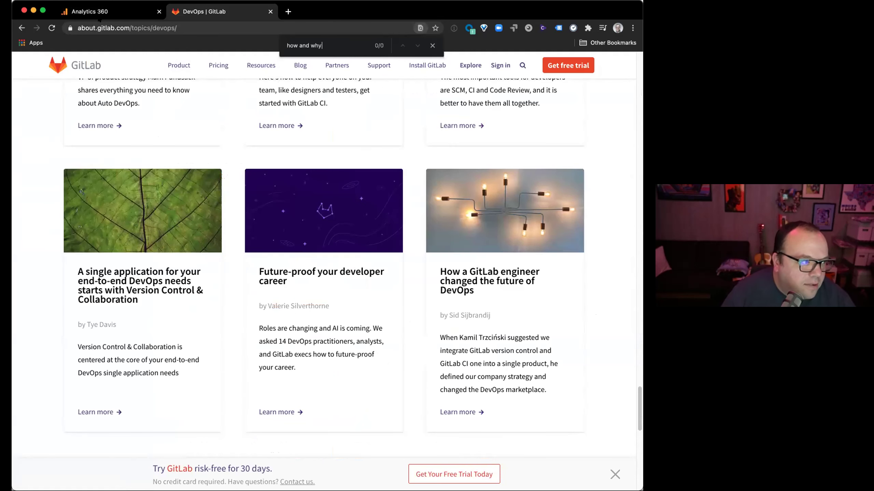
{"action": "key", "text": "Escape"}
{"action": "key", "text": "ctrl+shift+Tab"}
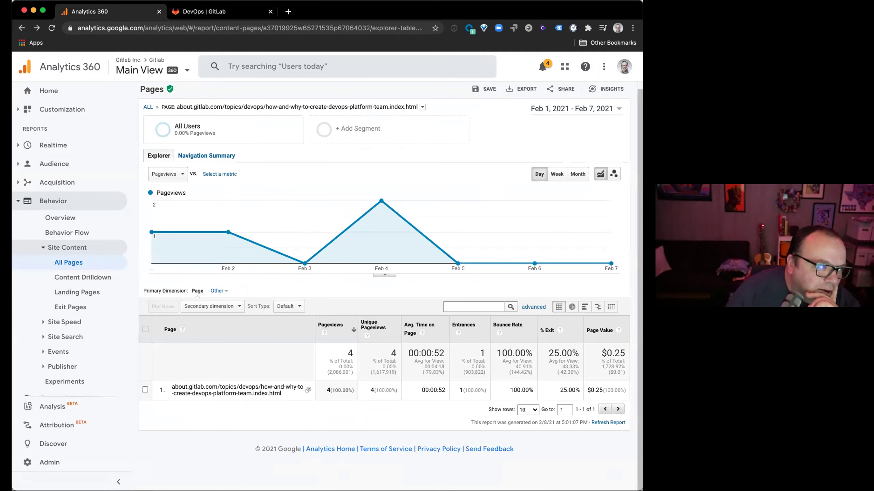
- Go back to the /topics/ pages table (207 rows) and scroll down to rows 7–10
{"action": "left_click", "coordinate": [21, 28]}
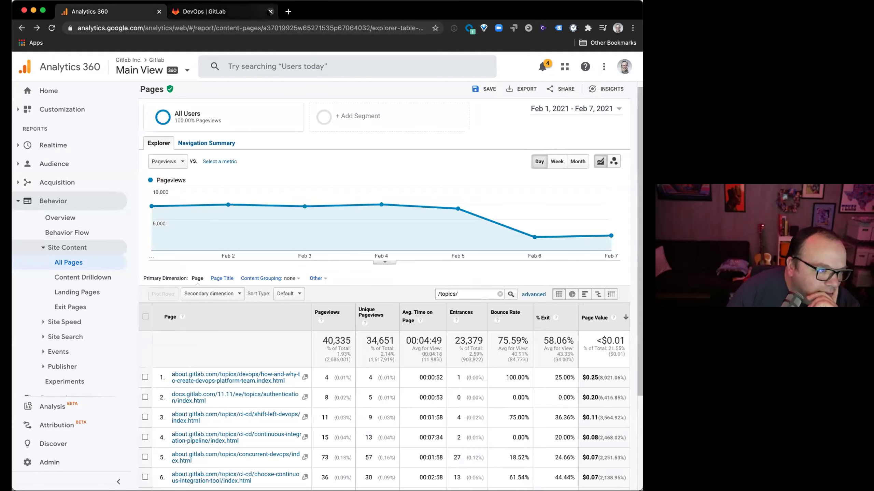
{"action": "scroll", "coordinate": [467, 319], "scroll_direction": "down", "scroll_amount": 5}
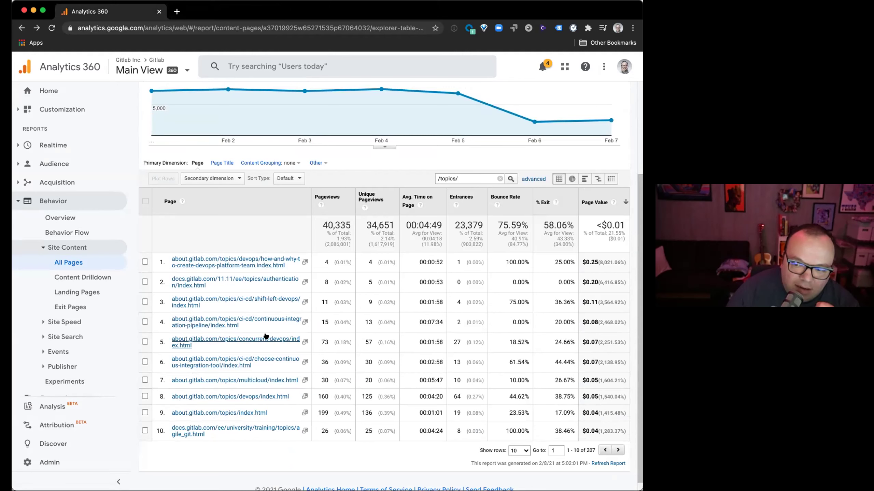
- Drill into the concurrent-devops page report and copy its page address
{"action": "left_click", "coordinate": [265, 341]}
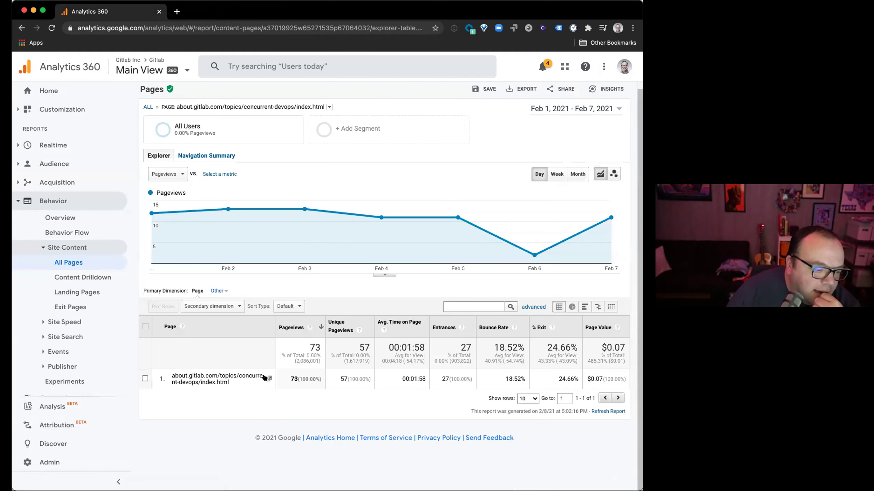
{"action": "right_click", "coordinate": [264, 377]}
{"action": "left_click", "coordinate": [327, 378]}
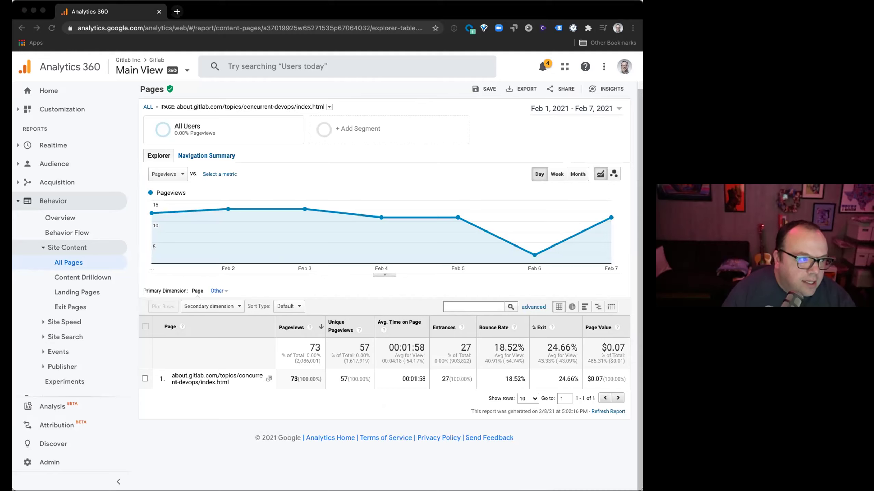
- Load the copied concurrent-devops address in a new browser tab
{"action": "left_click", "coordinate": [176, 11]}
{"action": "type", "text": "about.gitlab.com/topics/concurrent-devops/index.html"}
{"action": "key", "text": "Return"}
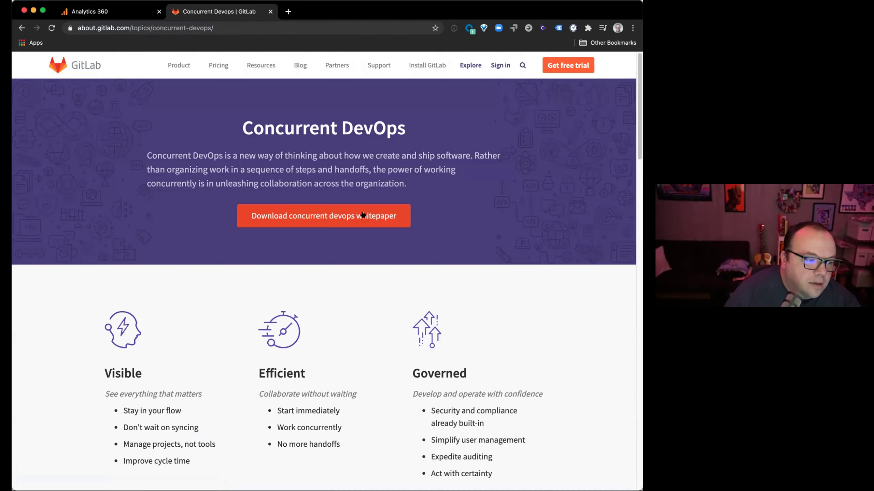
- Scroll the Concurrent DevOps page past its whitepaper offer to the footer, then close the tab
{"action": "scroll", "coordinate": [404, 234], "scroll_direction": "down", "scroll_amount": 5}
{"action": "scroll", "coordinate": [405, 234], "scroll_direction": "down", "scroll_amount": 11}
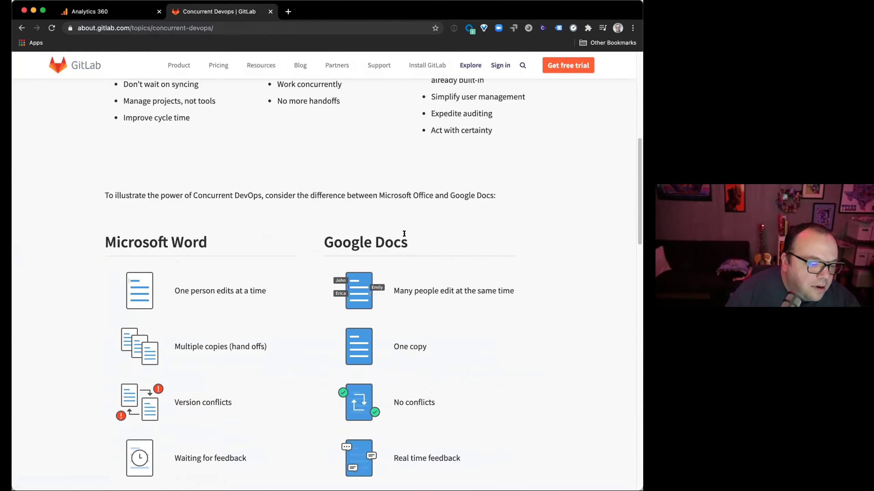
{"action": "scroll", "coordinate": [290, 216], "scroll_direction": "down", "scroll_amount": 11}
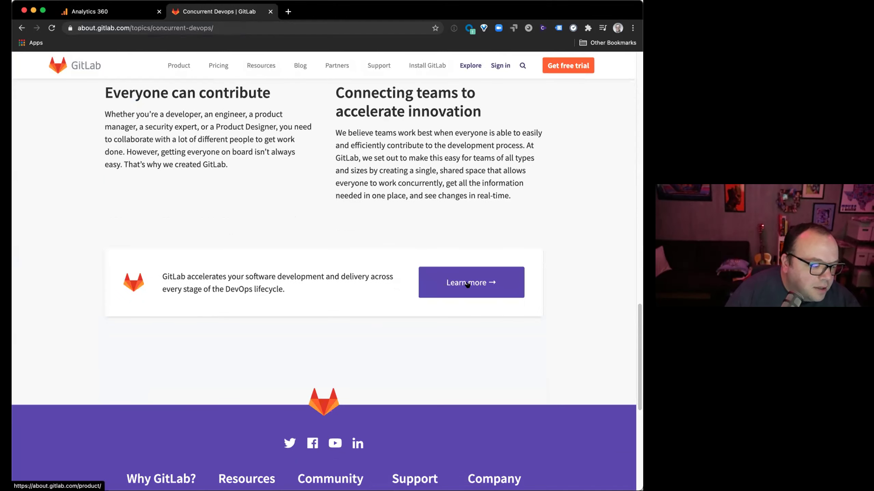
{"action": "scroll", "coordinate": [468, 272], "scroll_direction": "down", "scroll_amount": 2}
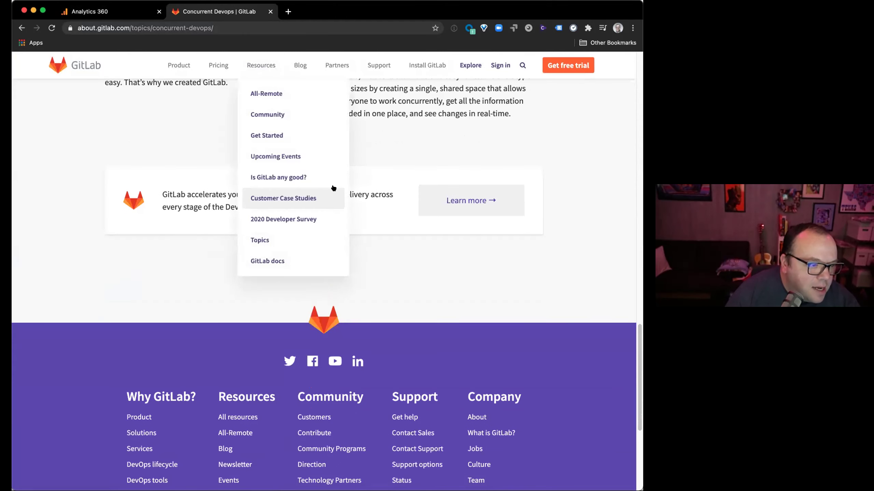
{"action": "scroll", "coordinate": [332, 189], "scroll_direction": "down", "scroll_amount": 6}
{"action": "left_click", "coordinate": [270, 12]}
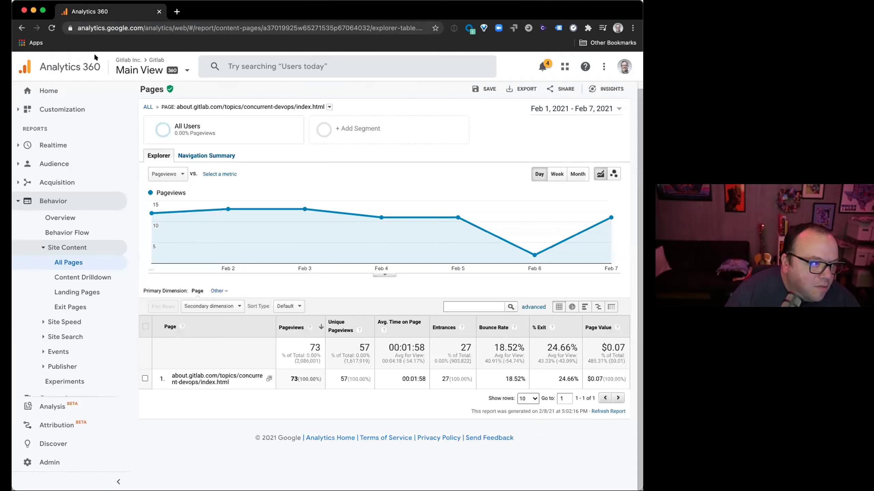
- Expand Behavior > Events and open Top Events, led by Demandbase at 1,879,432
{"action": "left_click", "coordinate": [58, 351]}
{"action": "left_click", "coordinate": [72, 381]}
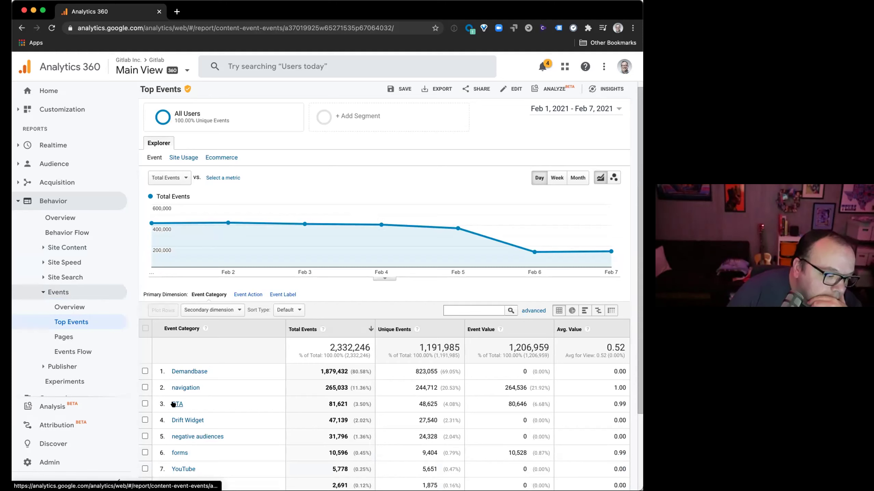
- List CTA events by Event Label, filtered to the concurrent-devops page URL
{"action": "left_click", "coordinate": [196, 437]}
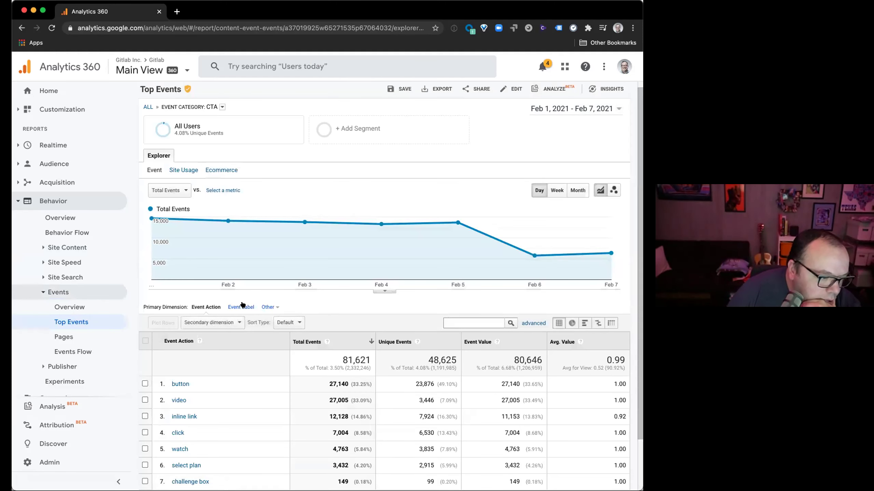
{"action": "left_click", "coordinate": [241, 306]}
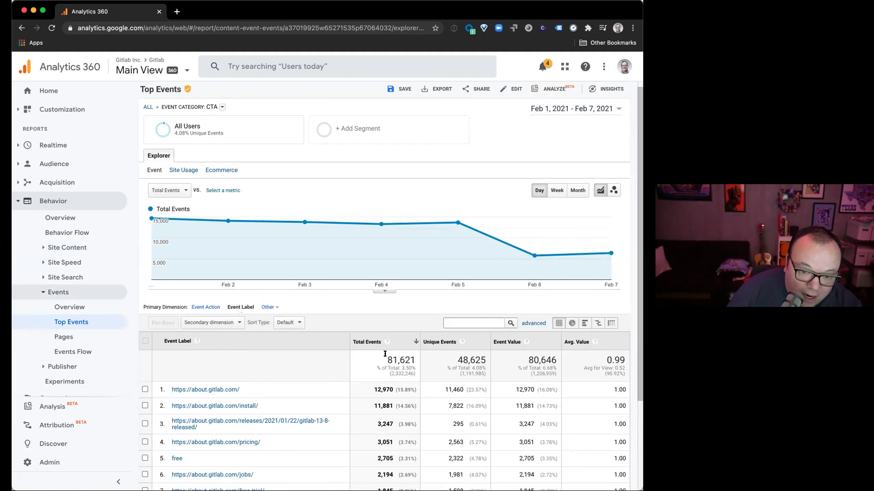
{"action": "left_click", "coordinate": [491, 322]}
{"action": "key", "text": "super+v"}
{"action": "key", "text": "BackSpace"}
{"action": "key", "text": "BackSpace"}
{"action": "key", "text": "BackSpace"}
{"action": "key", "text": "BackSpace"}
{"action": "key", "text": "BackSpace"}
{"action": "key", "text": "BackSpace"}
{"action": "key", "text": "BackSpace"}
{"action": "key", "text": "BackSpace"}
{"action": "key", "text": "BackSpace"}
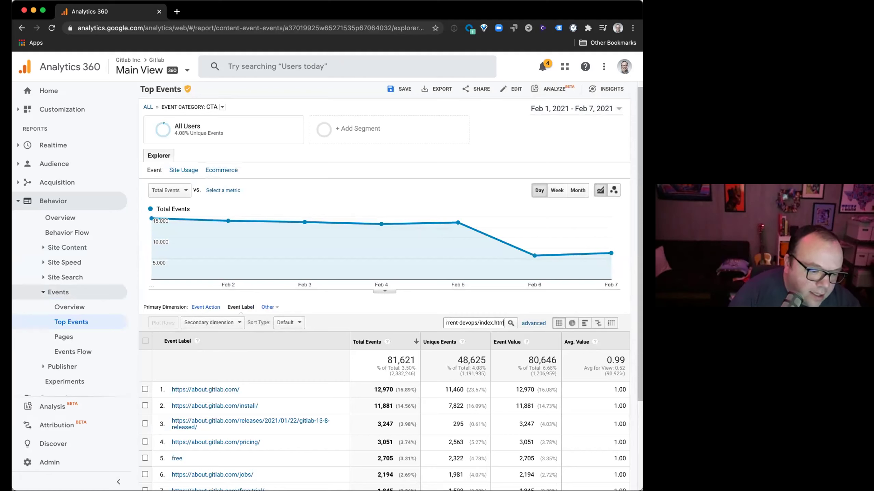
{"action": "key", "text": "super+Left"}
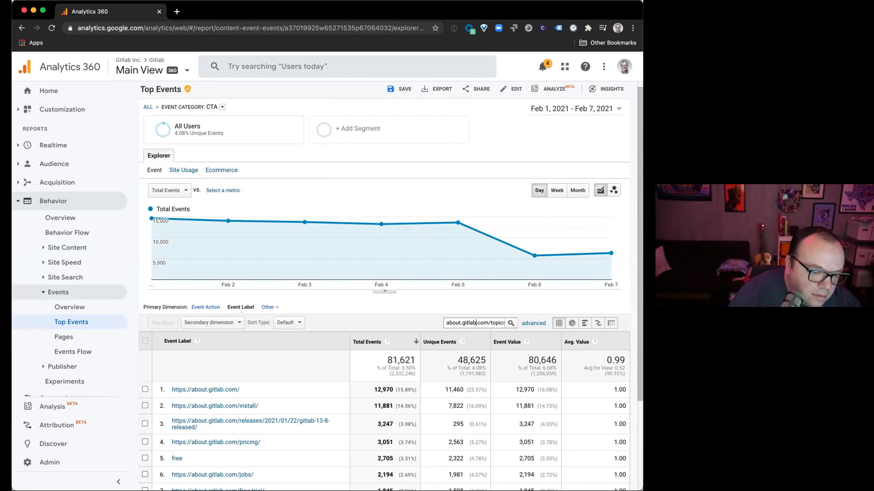
{"action": "key", "text": "Return"}
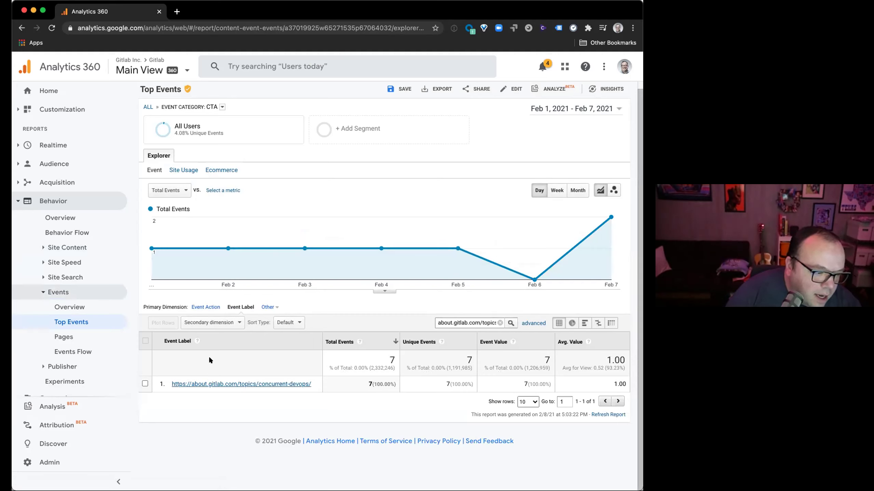
- Add Click Text as the secondary dimension for the filtered CTA events
{"action": "left_click", "coordinate": [225, 323]}
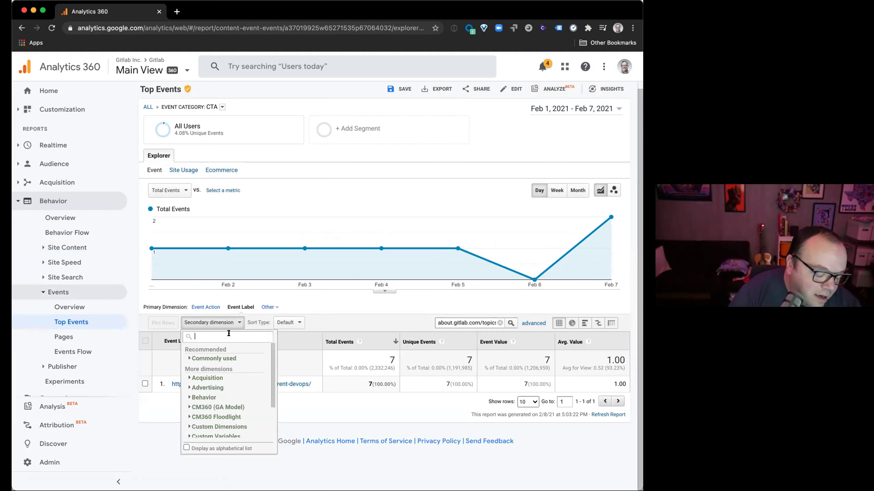
{"action": "type", "text": "click"}
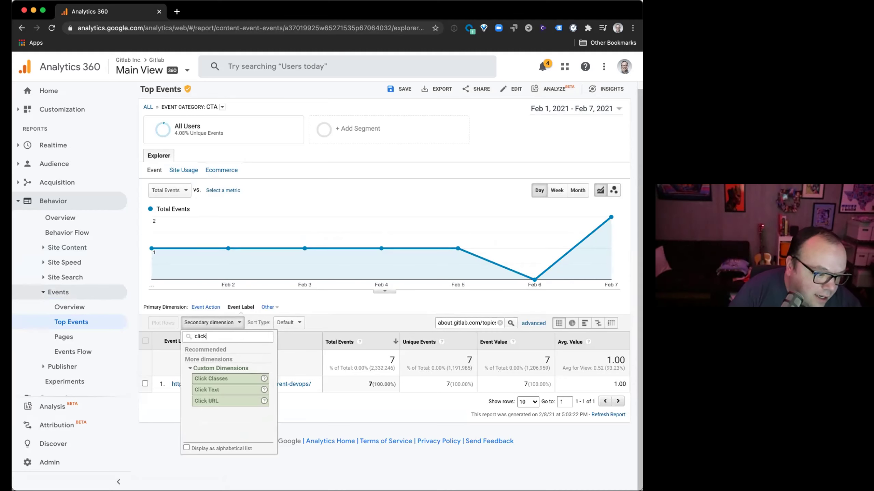
{"action": "left_click", "coordinate": [211, 389]}
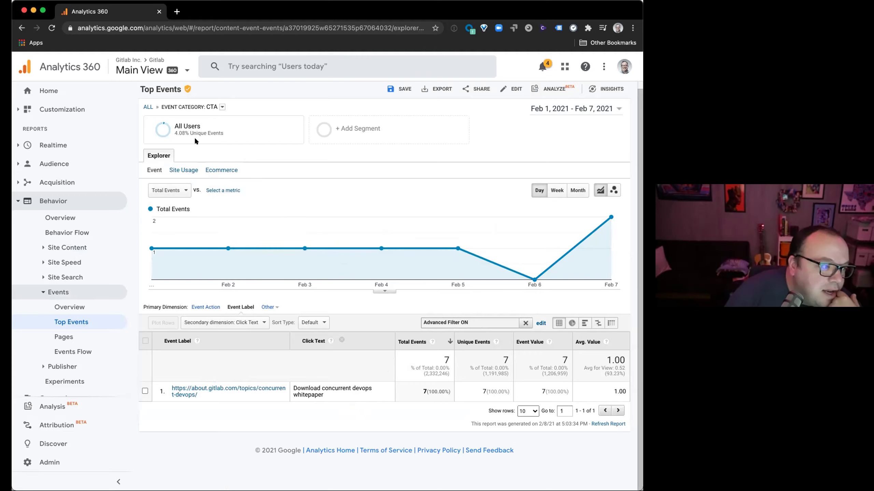
- Return to Event Category and drill into navigation, then main navigation header
{"action": "left_click", "coordinate": [147, 106]}
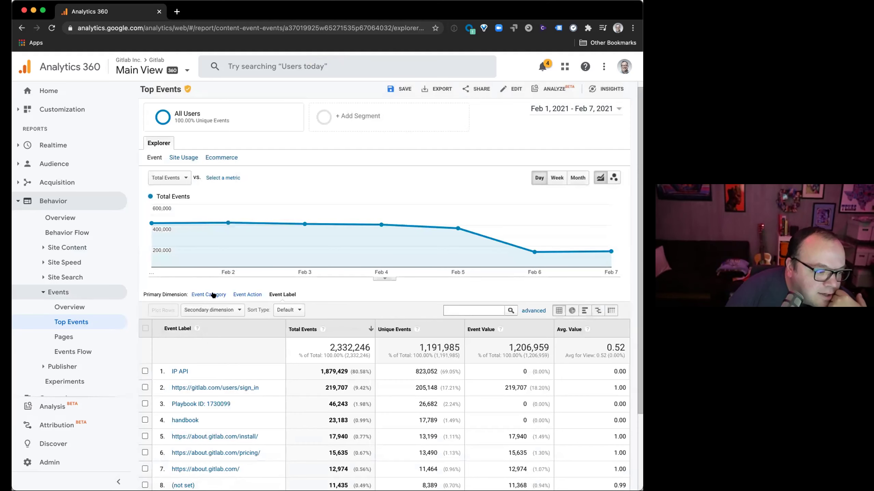
{"action": "left_click", "coordinate": [208, 295]}
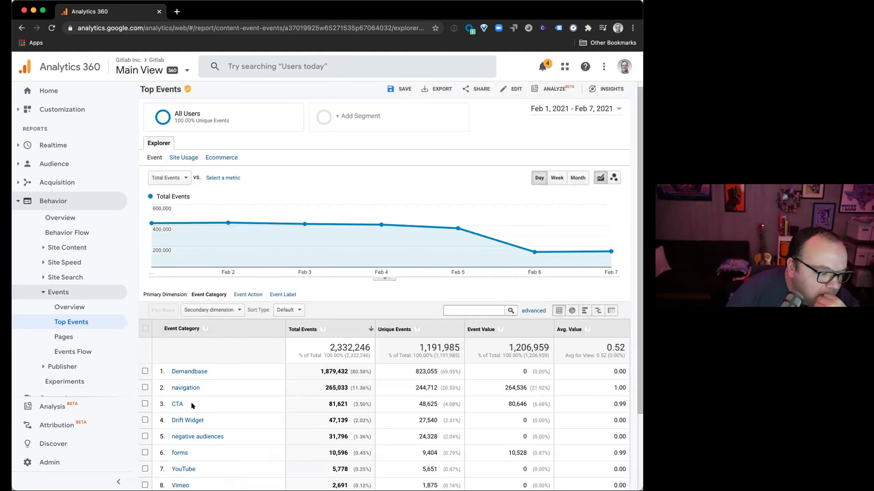
{"action": "left_click", "coordinate": [194, 388]}
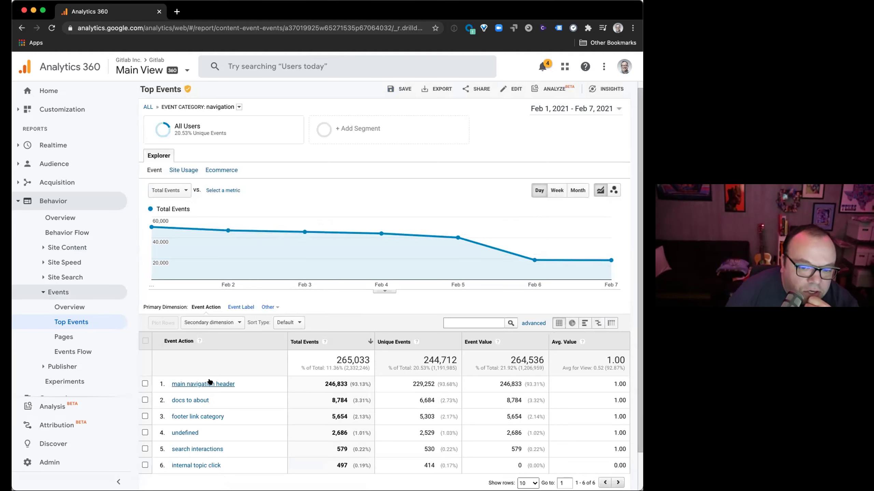
{"action": "left_click", "coordinate": [210, 384]}
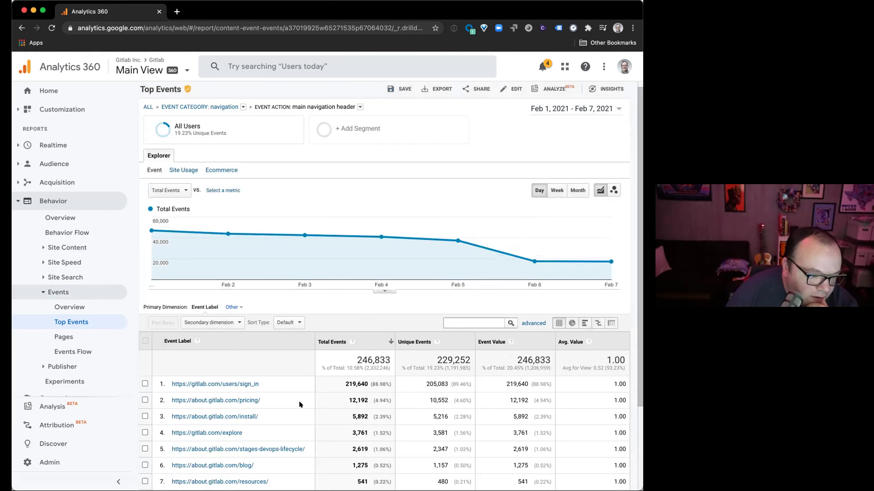
- Add Page as the secondary dimension for the main navigation header event labels
{"action": "scroll", "coordinate": [301, 401], "scroll_direction": "down", "scroll_amount": 2}
{"action": "scroll", "coordinate": [380, 349], "scroll_direction": "down", "scroll_amount": 1}
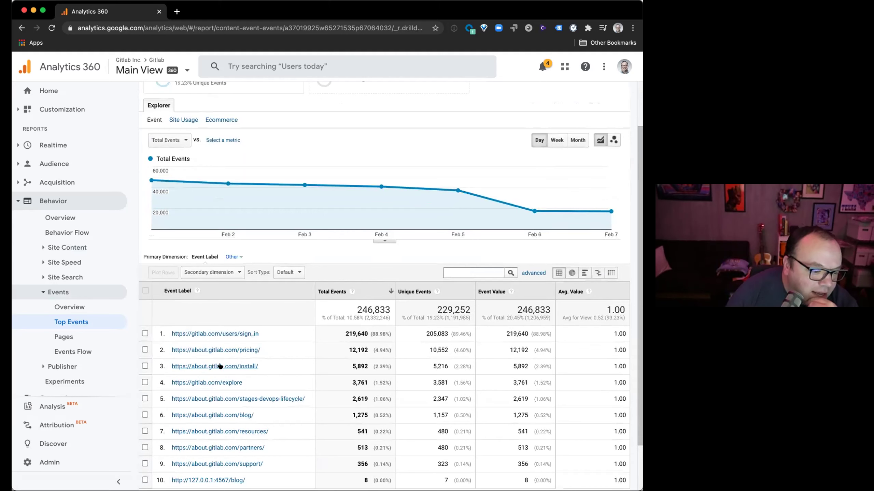
{"action": "scroll", "coordinate": [223, 363], "scroll_direction": "down", "scroll_amount": 1}
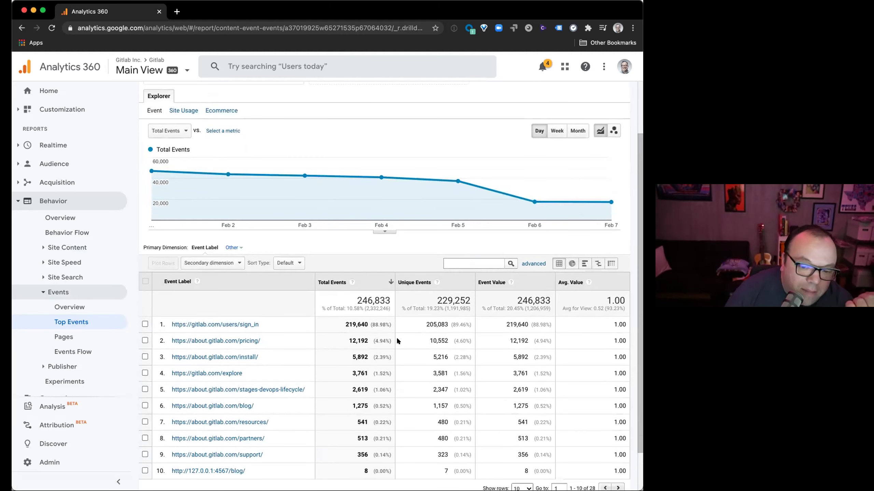
{"action": "scroll", "coordinate": [337, 355], "scroll_direction": "down", "scroll_amount": 1}
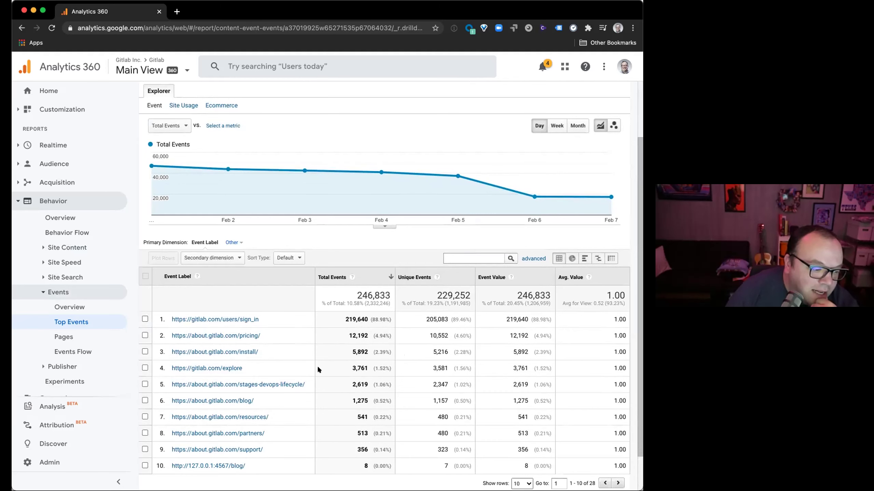
{"action": "scroll", "coordinate": [319, 365], "scroll_direction": "down", "scroll_amount": 3}
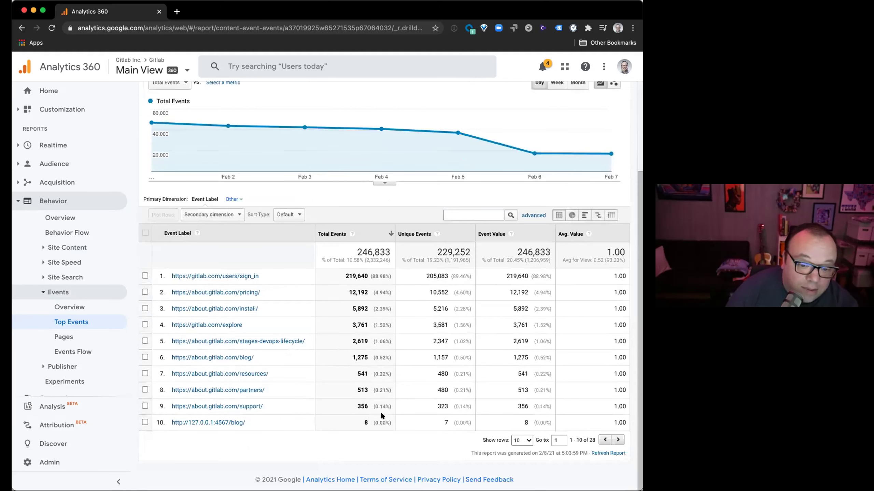
{"action": "left_click", "coordinate": [221, 215]}
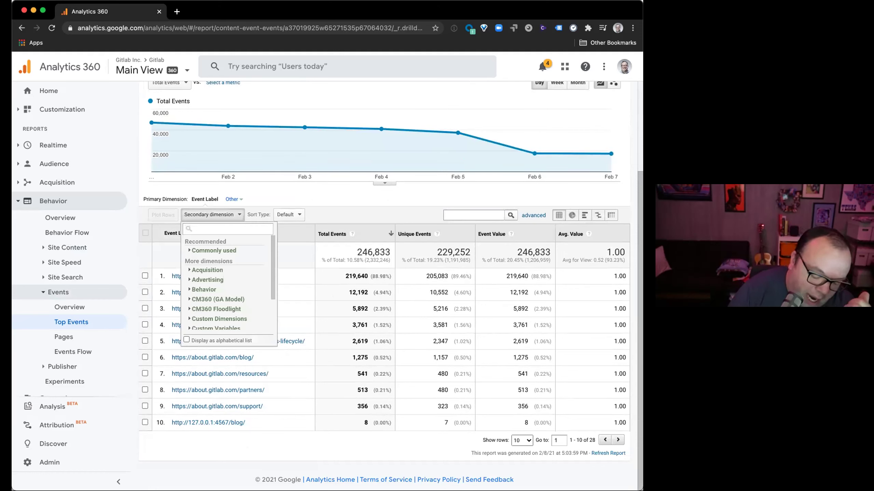
{"action": "type", "text": "page"}
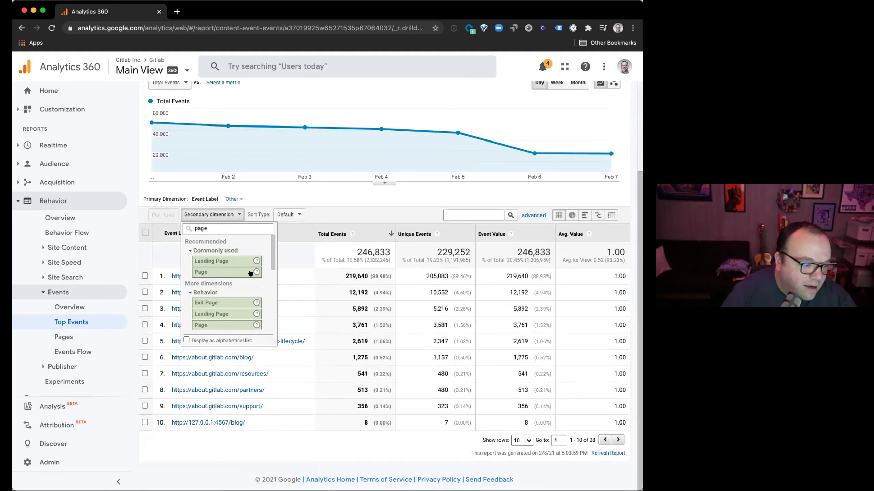
{"action": "left_click", "coordinate": [222, 270]}
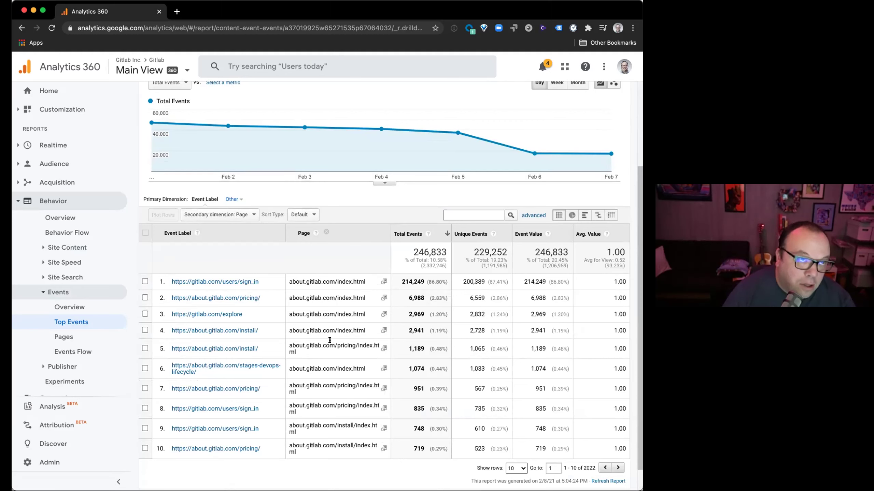
- Remove the Page breakdown, review the navigation category's actions, and return to all categories
{"action": "left_click", "coordinate": [325, 232]}
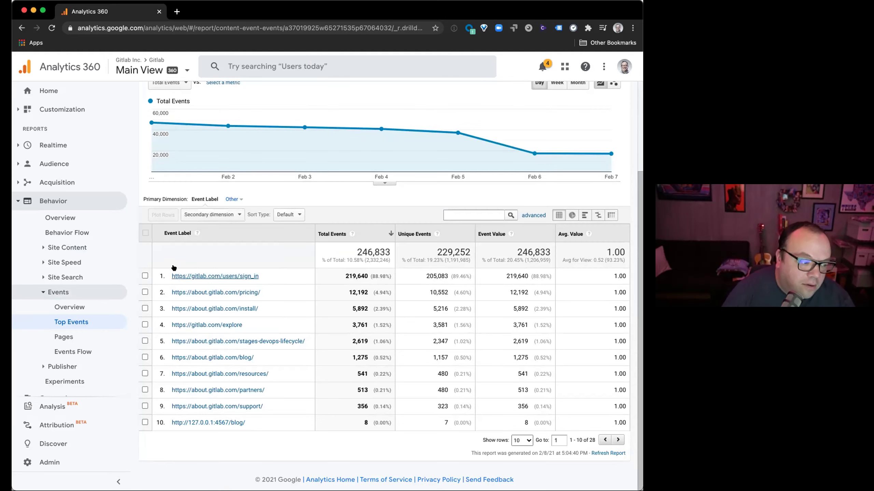
{"action": "scroll", "coordinate": [168, 164], "scroll_direction": "up", "scroll_amount": 3}
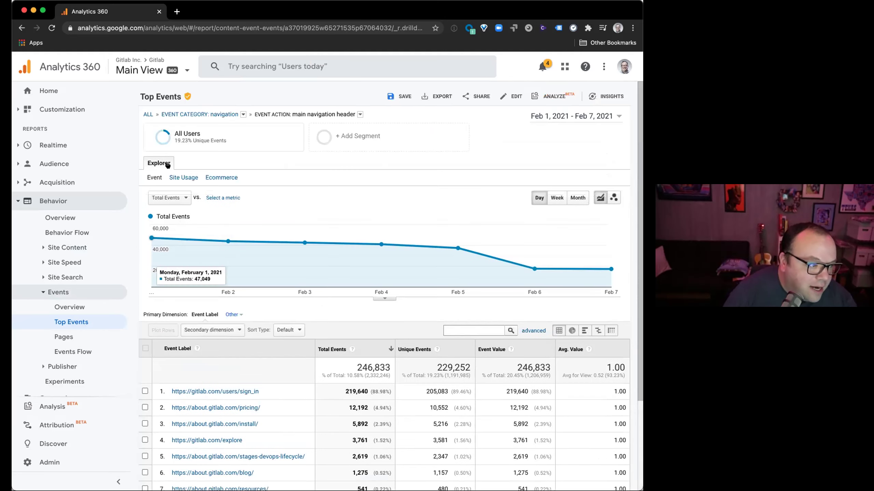
{"action": "left_click", "coordinate": [150, 115]}
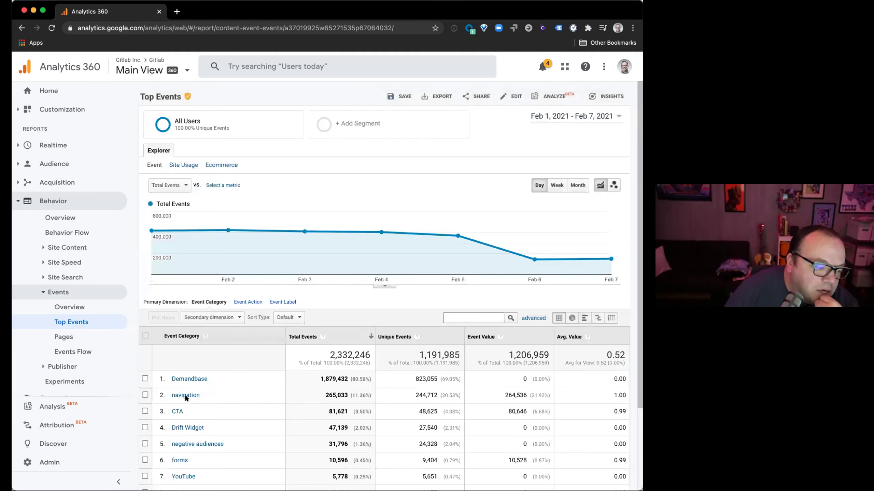
{"action": "left_click", "coordinate": [185, 396]}
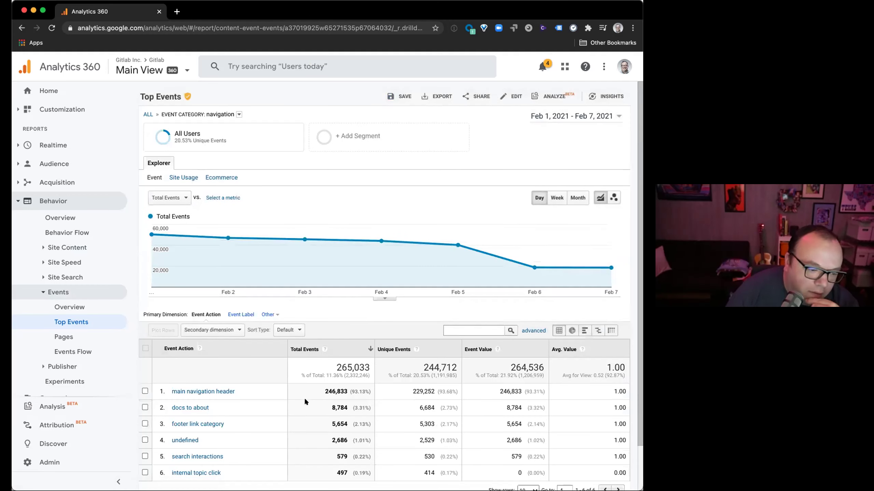
{"action": "scroll", "coordinate": [304, 401], "scroll_direction": "down", "scroll_amount": 3}
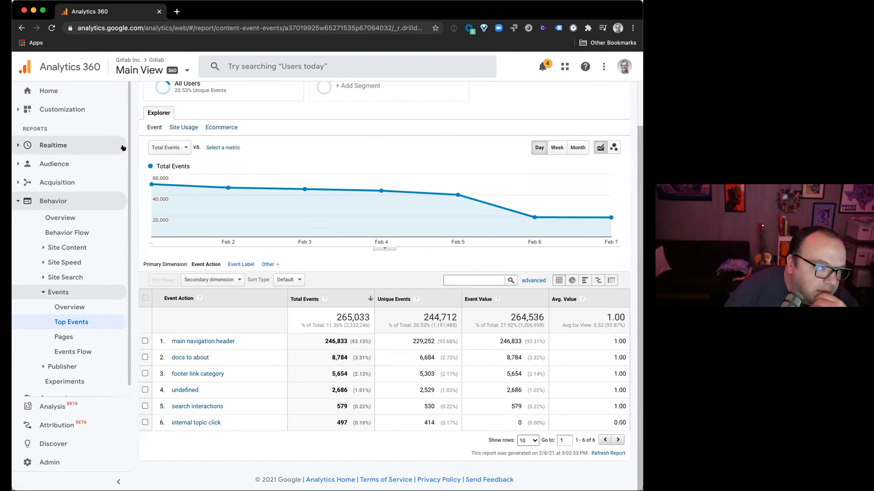
{"action": "scroll", "coordinate": [192, 254], "scroll_direction": "up", "scroll_amount": 3}
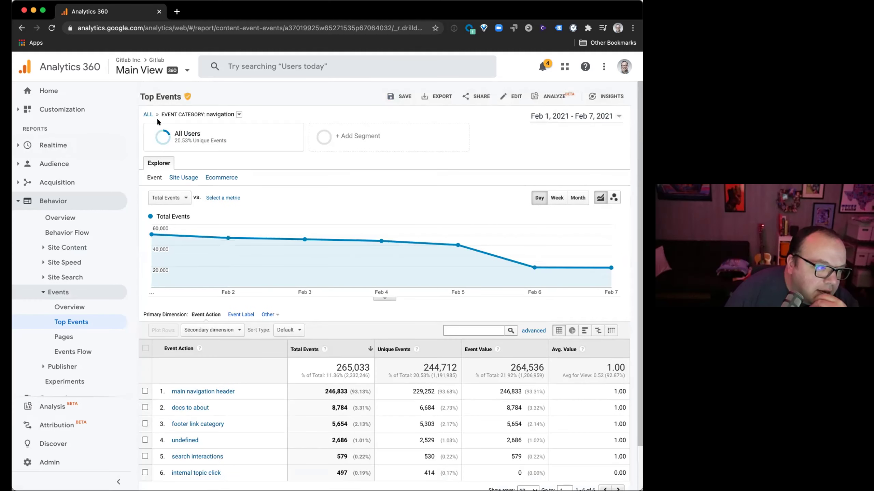
{"action": "left_click", "coordinate": [148, 115]}
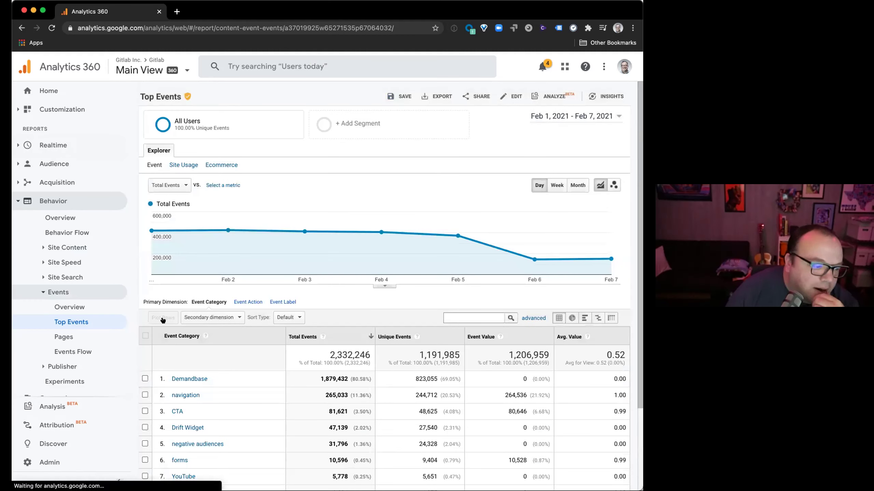
- Review the Vimeo category's actions, then return to the top-level event categories
{"action": "scroll", "coordinate": [206, 335], "scroll_direction": "down", "scroll_amount": 7}
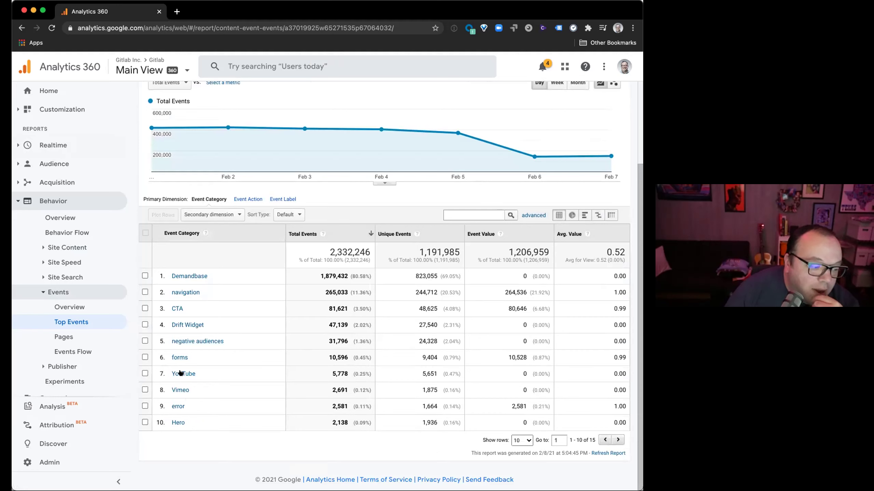
{"action": "left_click", "coordinate": [180, 391]}
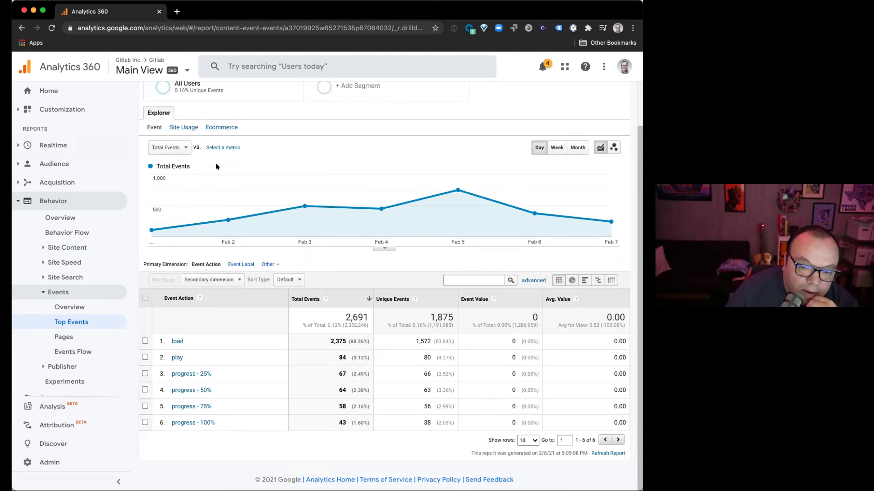
{"action": "scroll", "coordinate": [162, 91], "scroll_direction": "up", "scroll_amount": 2}
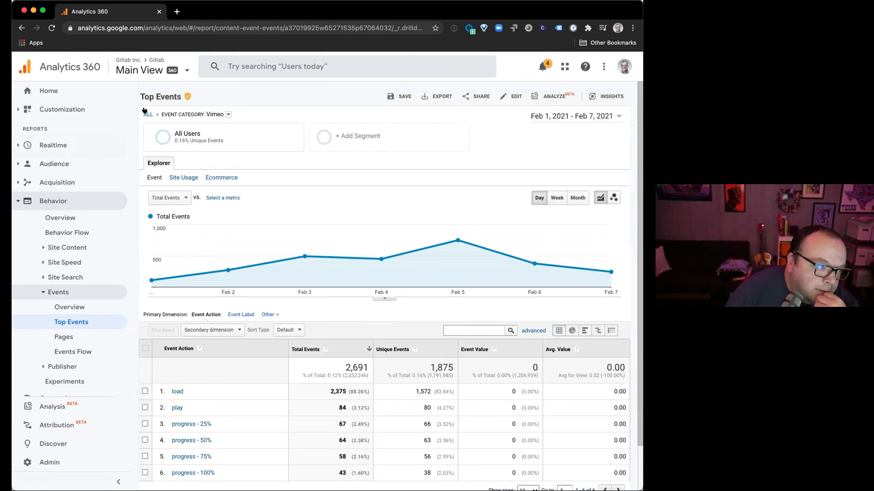
{"action": "left_click", "coordinate": [146, 111]}
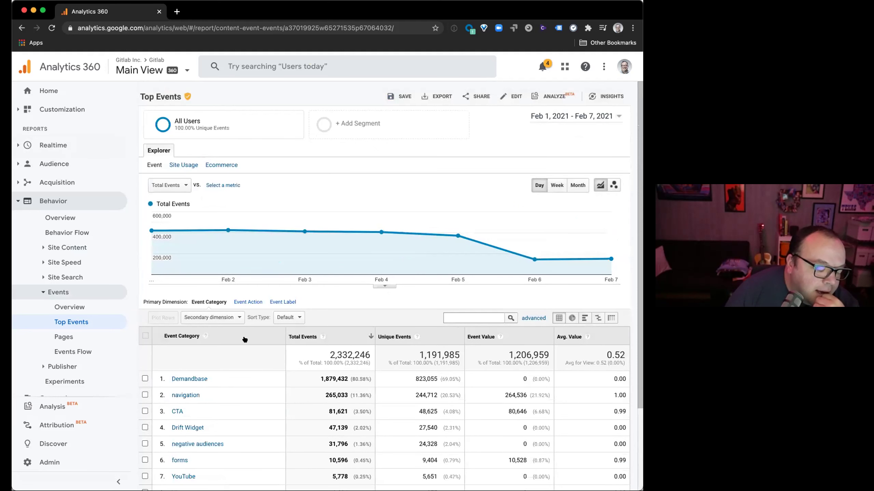
{"action": "scroll", "coordinate": [246, 334], "scroll_direction": "down", "scroll_amount": 3}
- Drill into the forms category and list its events by Event Label
{"action": "left_click", "coordinate": [186, 357]}
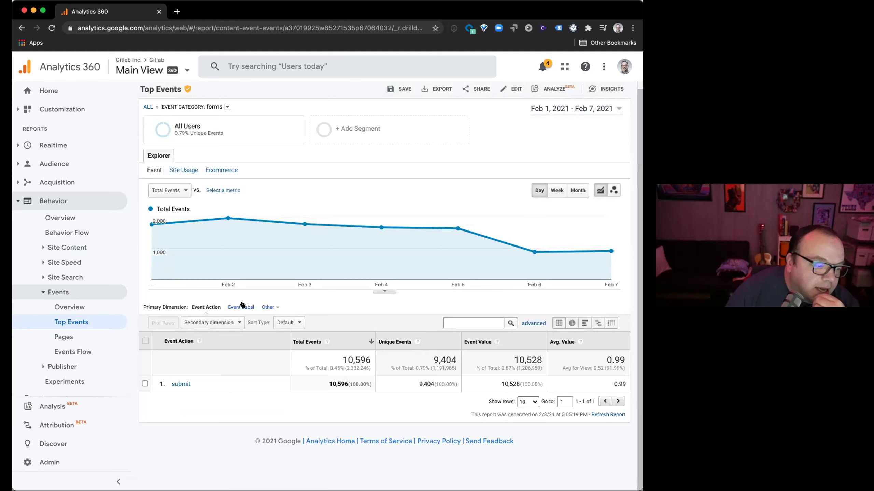
{"action": "left_click", "coordinate": [244, 303]}
{"action": "scroll", "coordinate": [258, 287], "scroll_direction": "down", "scroll_amount": 3}
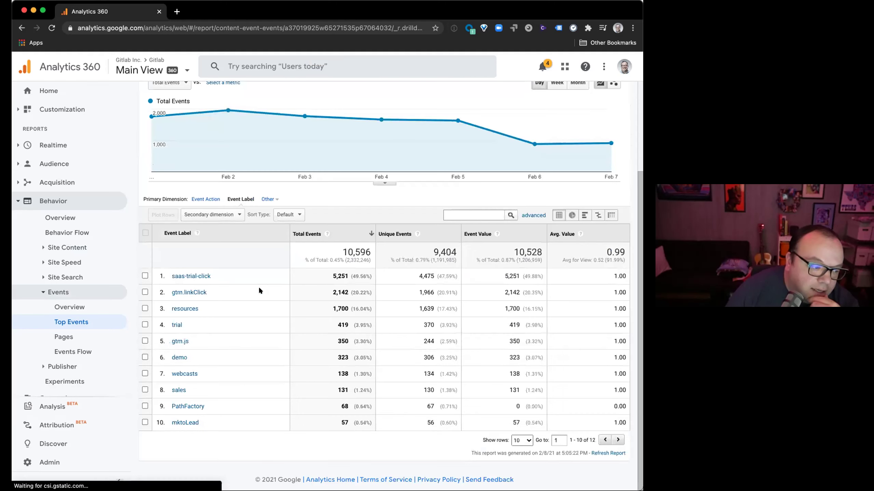